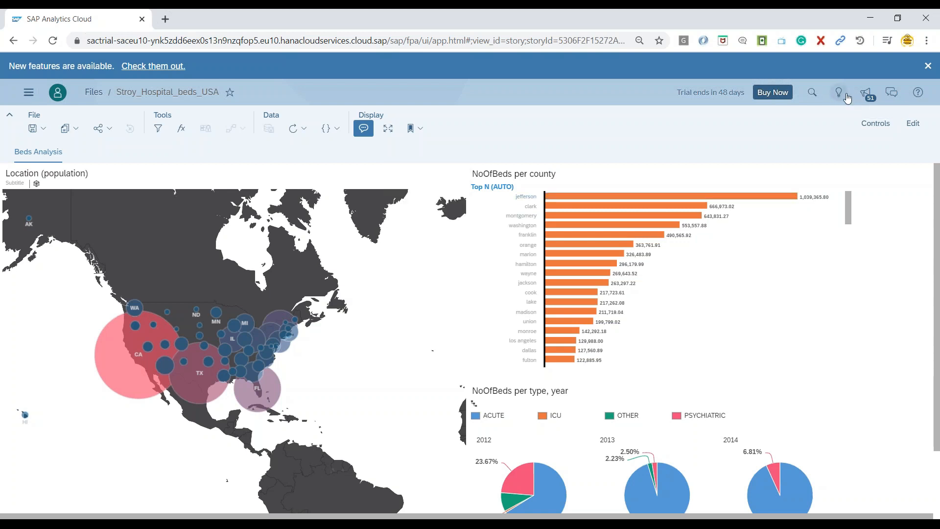
# - Open Search to Insight from the story and run the recommended search "population by county"
pyautogui.click(838, 95)
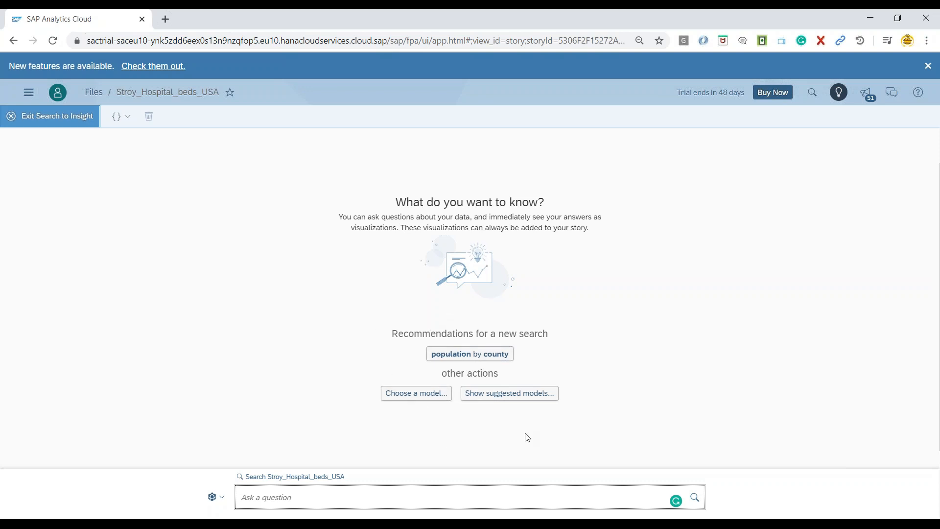
pyautogui.click(469, 355)
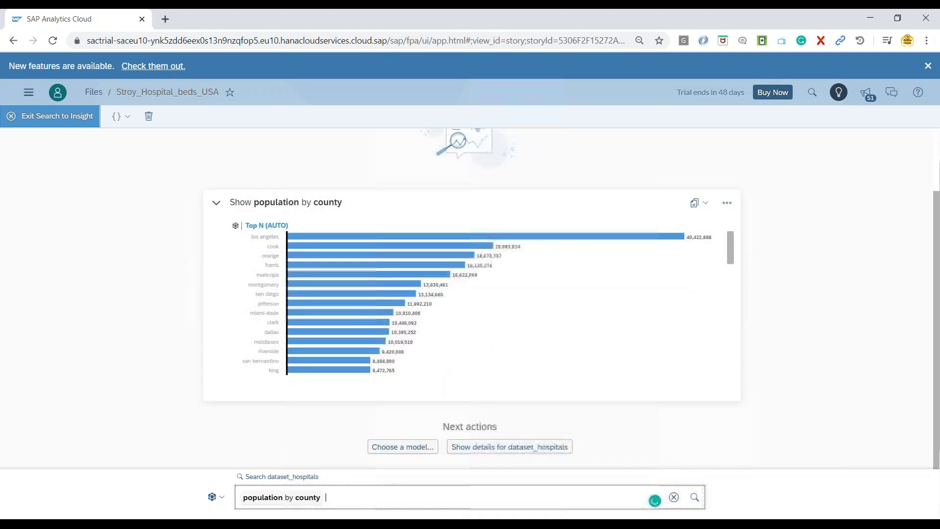
pyautogui.scroll(-5, 333, 305)
pyautogui.scroll(5, 331, 308)
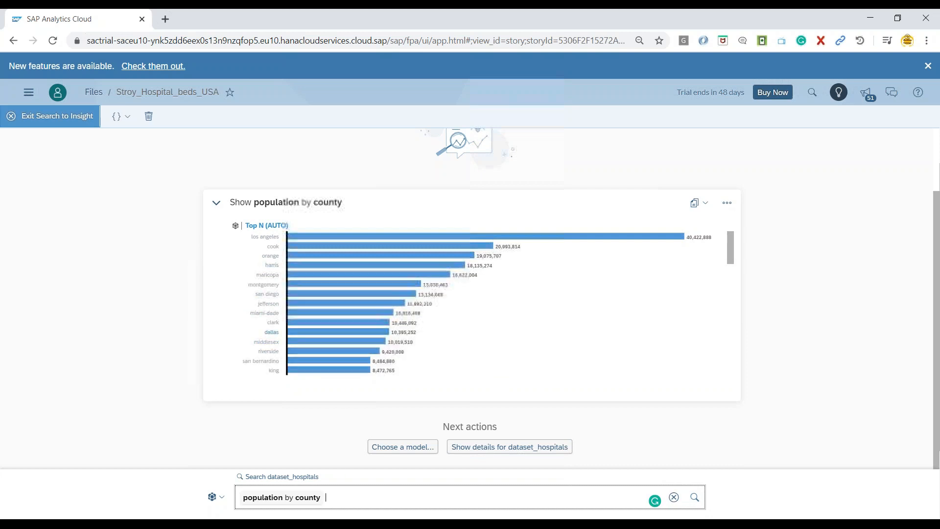
# - Check which datasets and models can be chosen, keep the current one, and view the measures and dimensions of dataset_hospitals
pyautogui.click(411, 447)
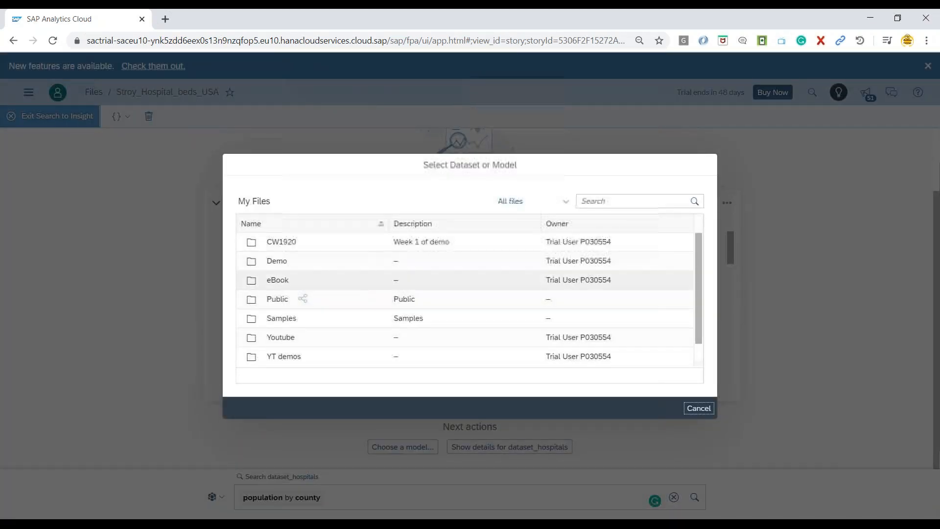
pyautogui.click(705, 410)
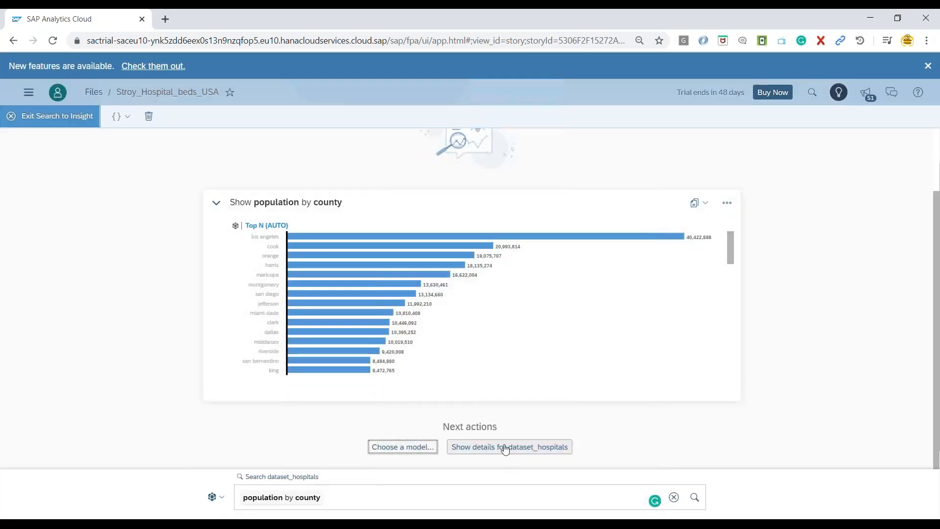
pyautogui.click(220, 498)
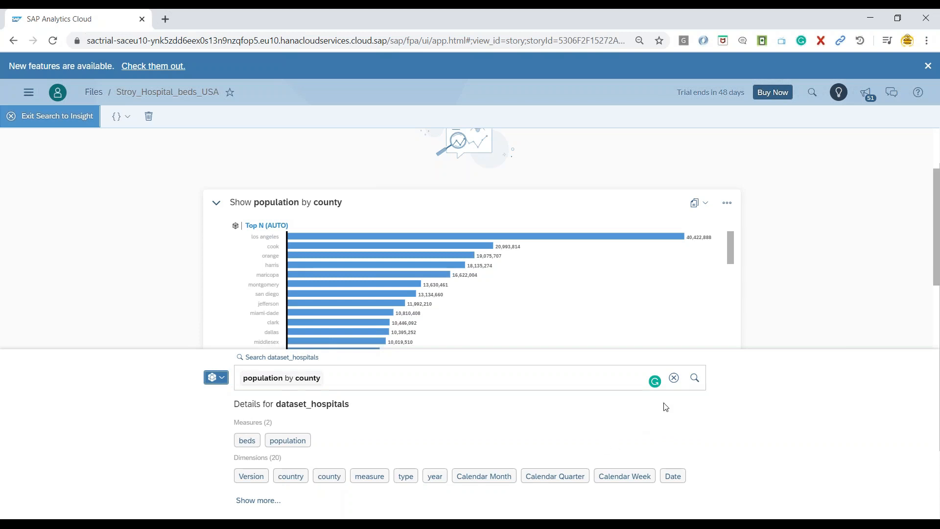
# - Clear the previous question, hide the dataset details, and run the question "total population" on dataset_hospitals
pyautogui.click(674, 378)
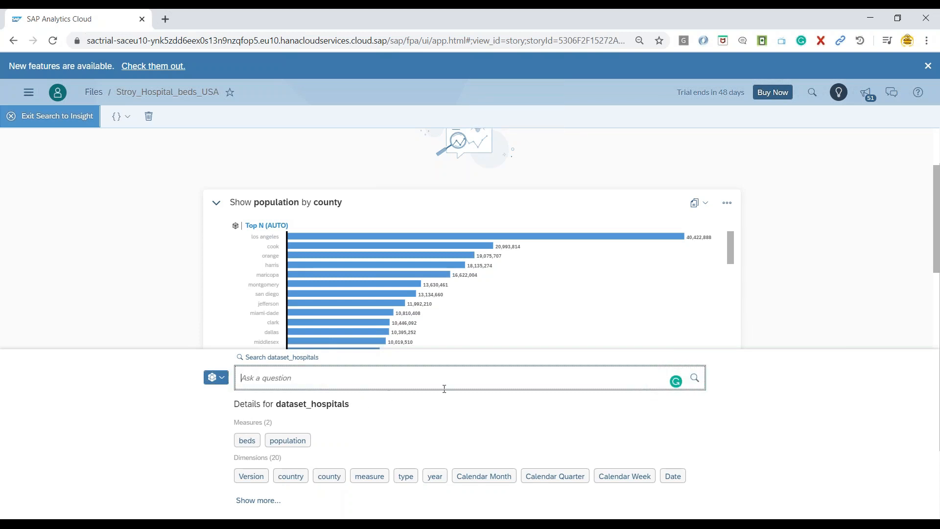
pyautogui.click(222, 380)
pyautogui.click(289, 498)
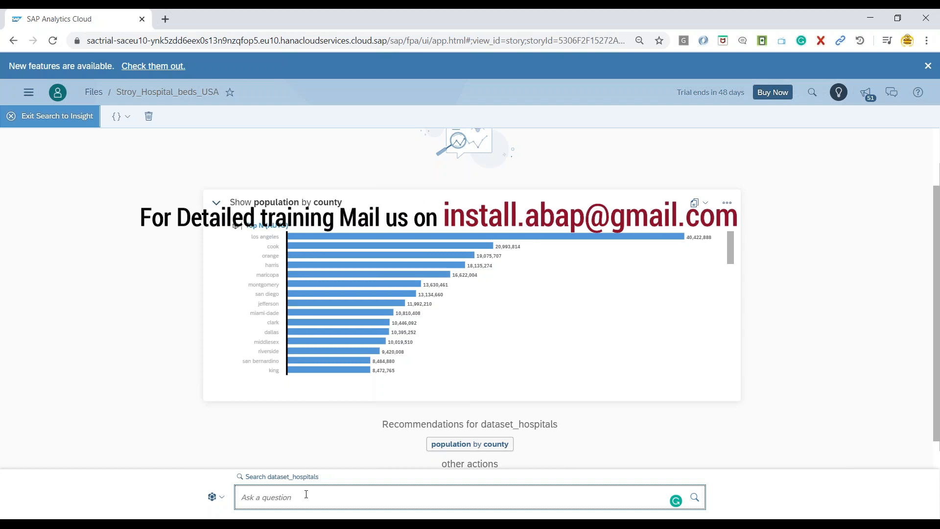
pyautogui.write('total')
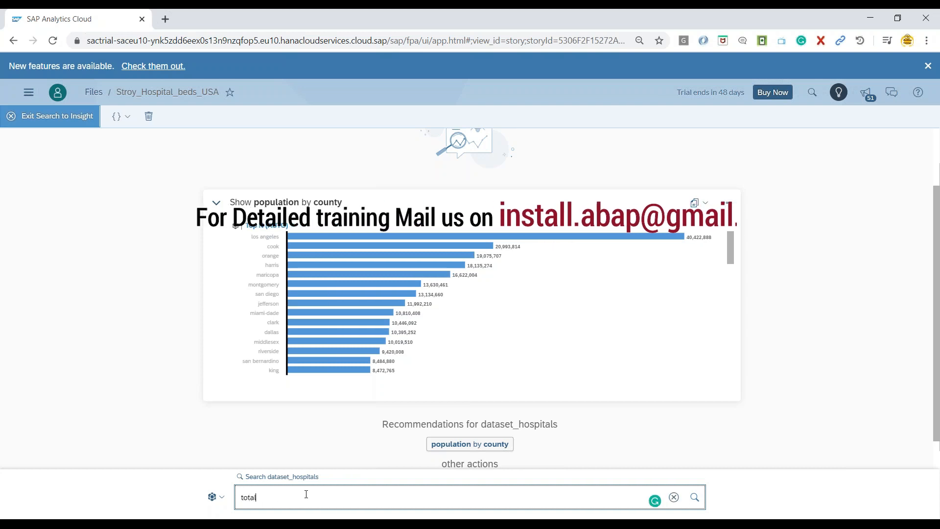
pyautogui.write(' po')
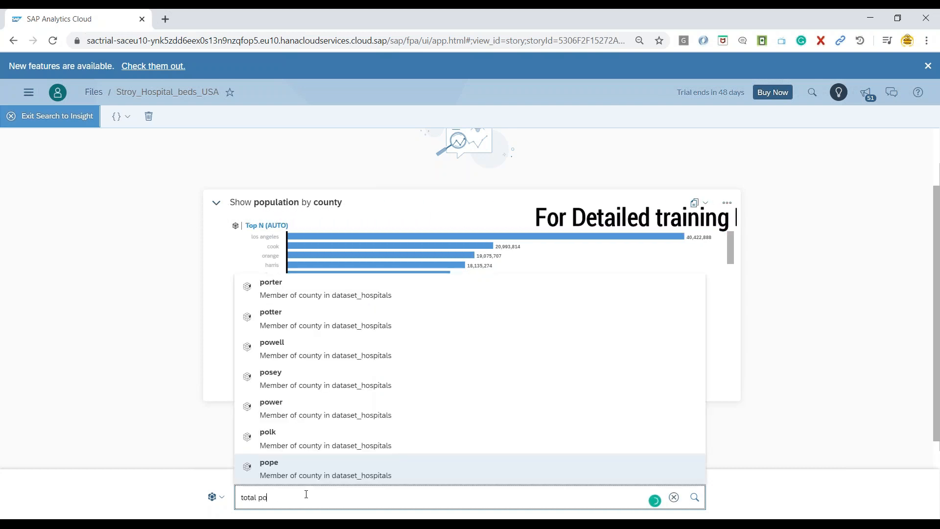
pyautogui.write('pul')
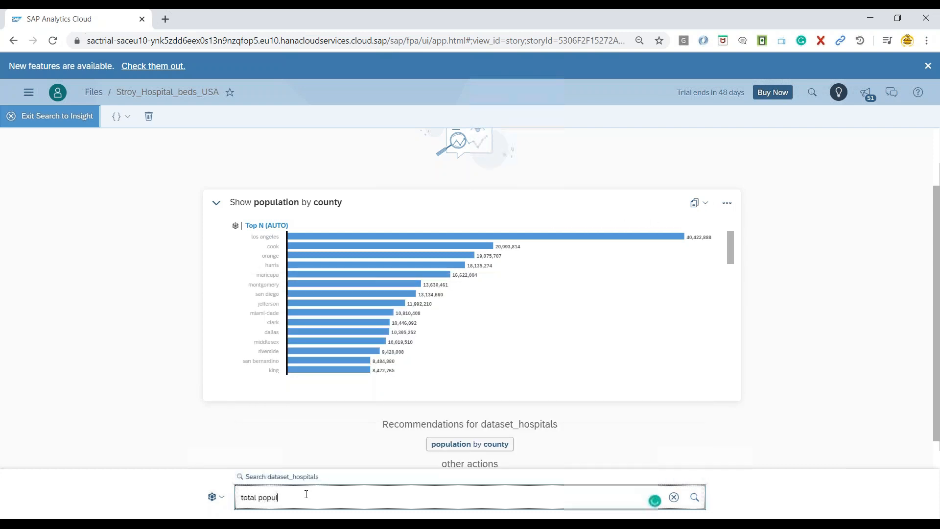
pyautogui.press('Return')
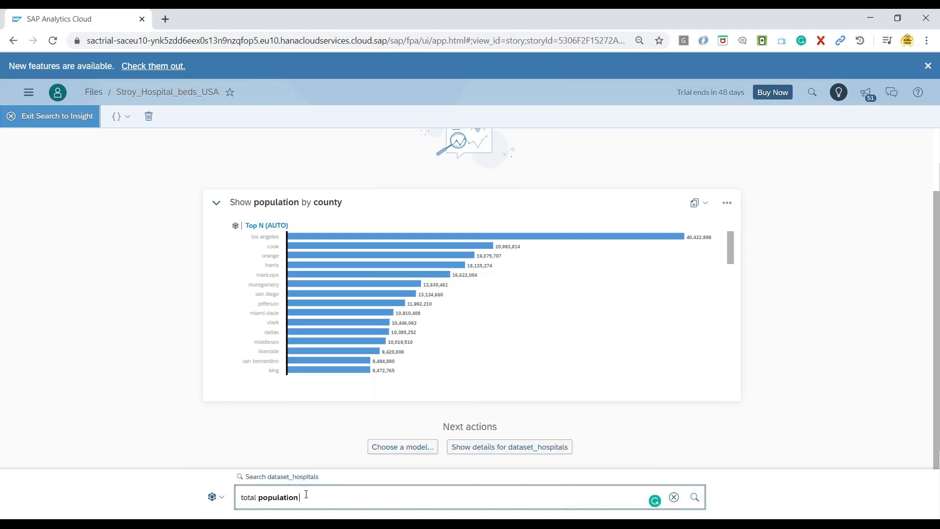
pyautogui.press('Return')
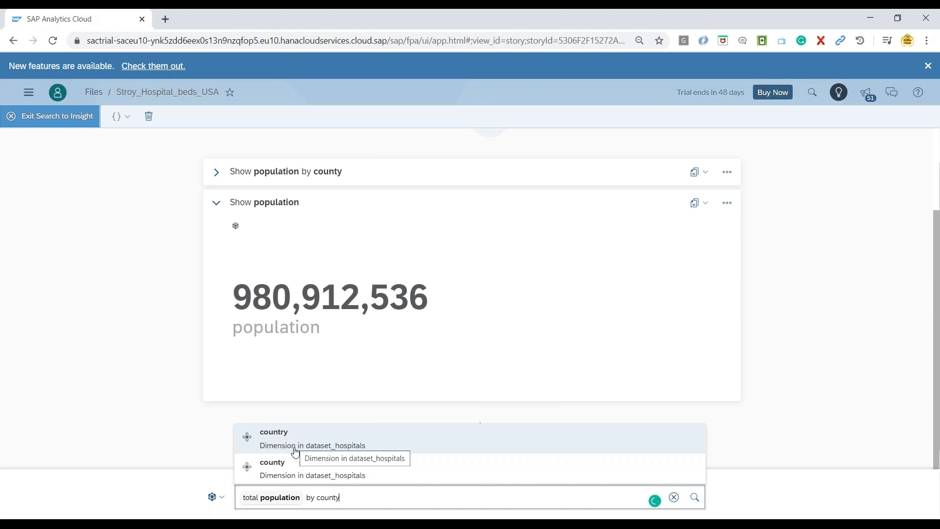
# - Run the question as "total population by county", and run it again with "as a pie chart" added
pyautogui.click(294, 465)
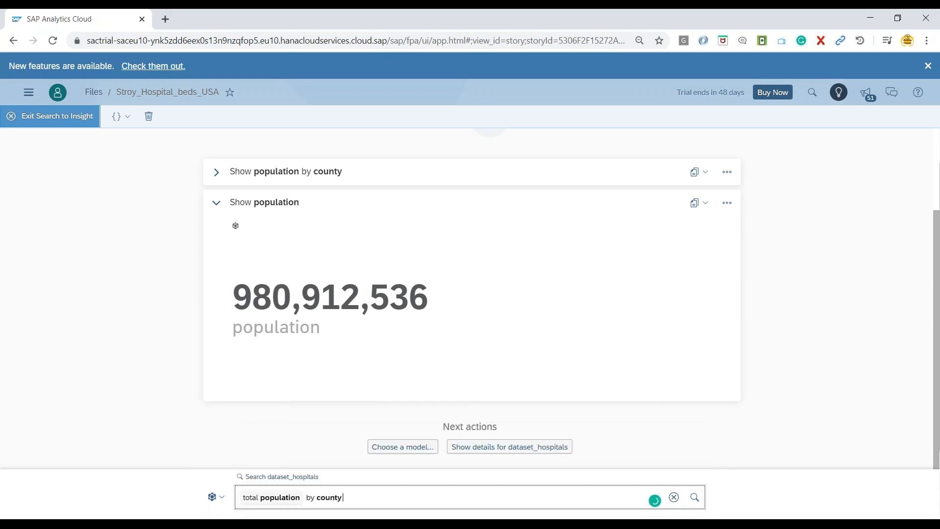
pyautogui.click(694, 497)
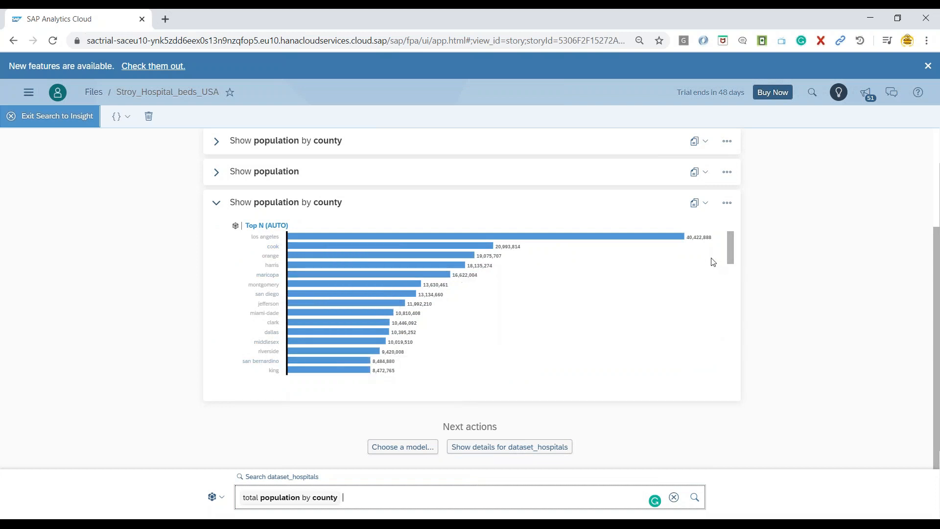
pyautogui.click(359, 497)
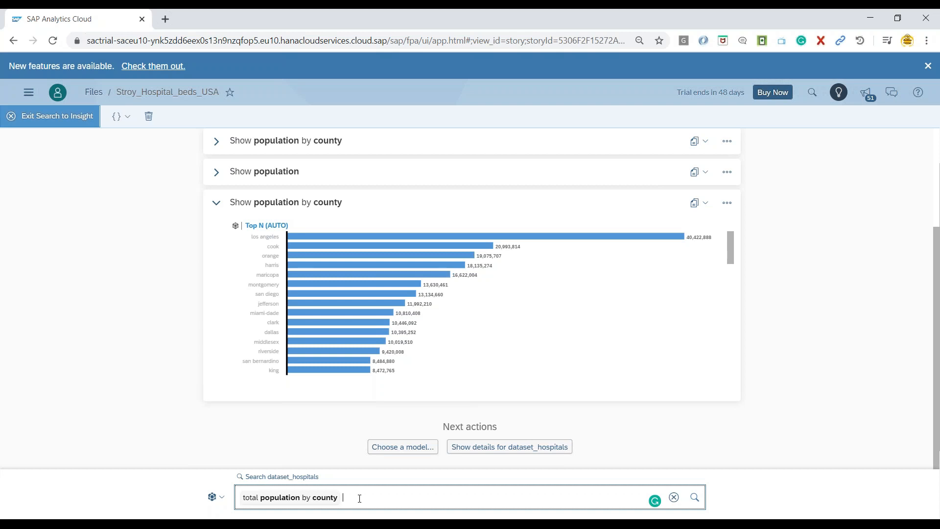
pyautogui.write('as a p')
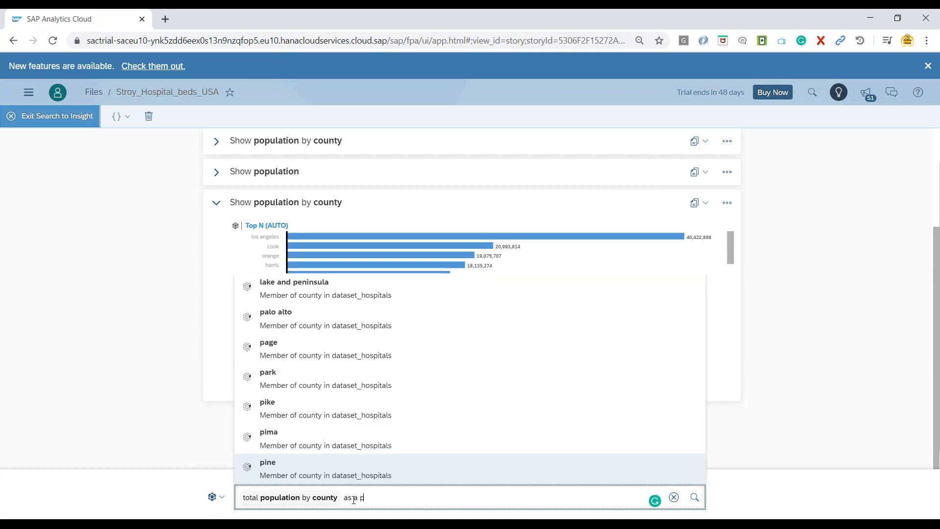
pyautogui.write('ie c')
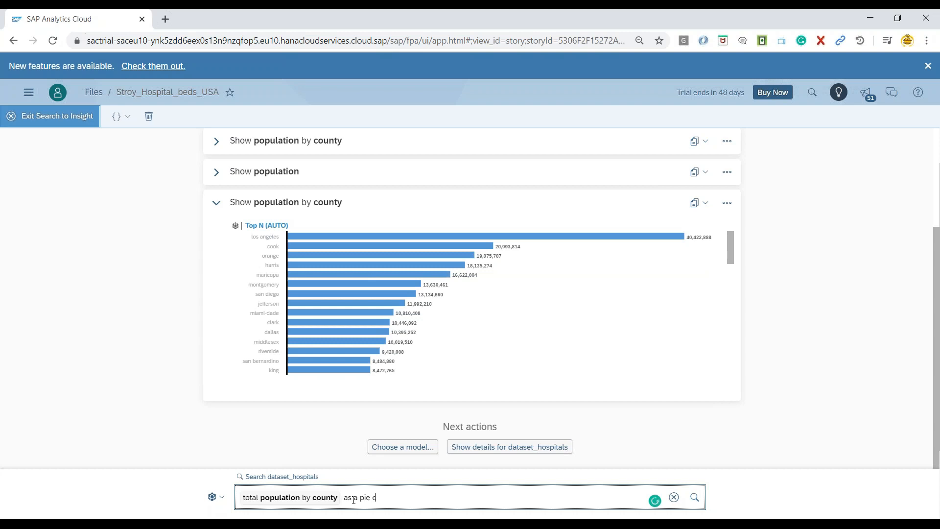
pyautogui.write('hart')
pyautogui.press('Return')
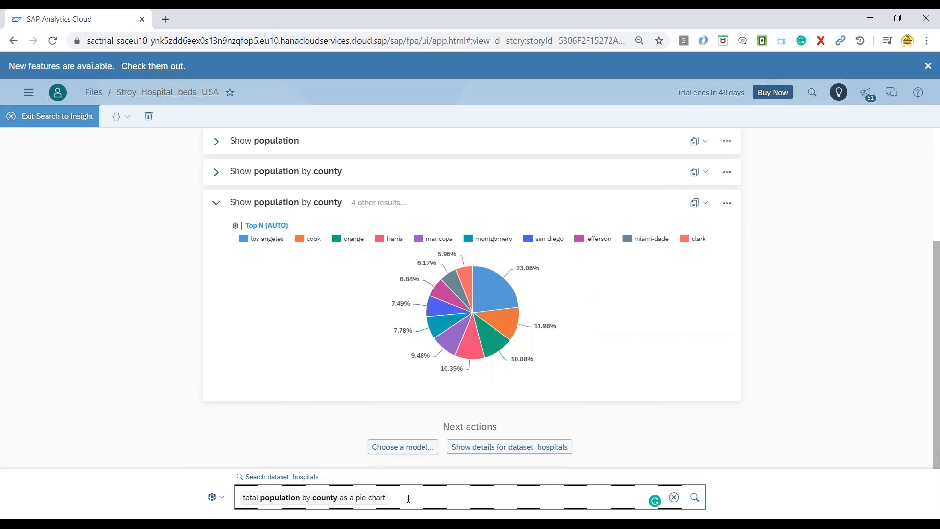
# - Replace the question with "top 10 beds per county" and run it
pyautogui.press('BackSpace')
pyautogui.press('BackSpace')
pyautogui.press('BackSpace')
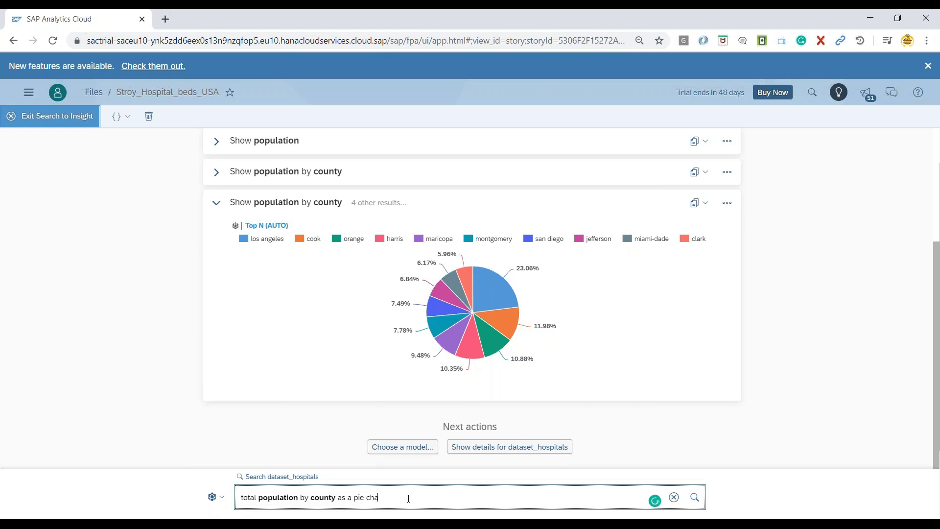
pyautogui.hotkey('ctrl', 'a')
pyautogui.press('BackSpace')
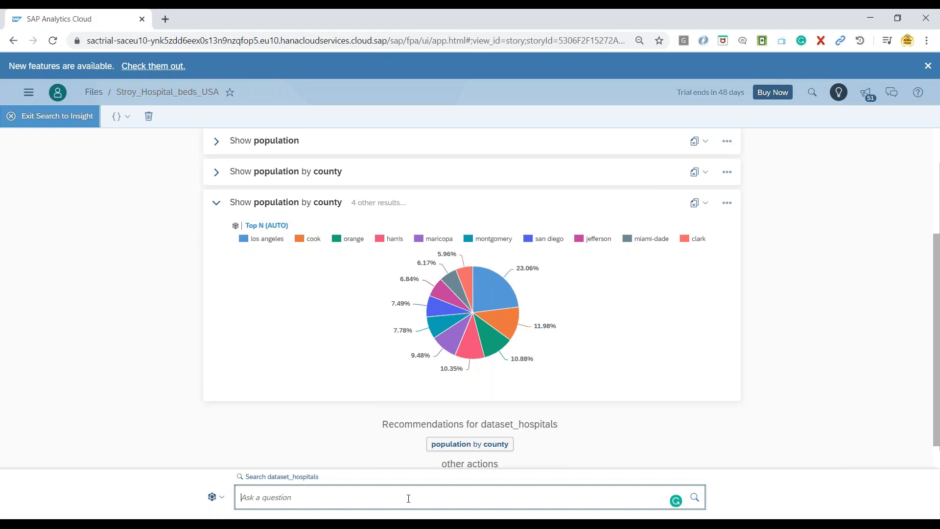
pyautogui.write('top 10')
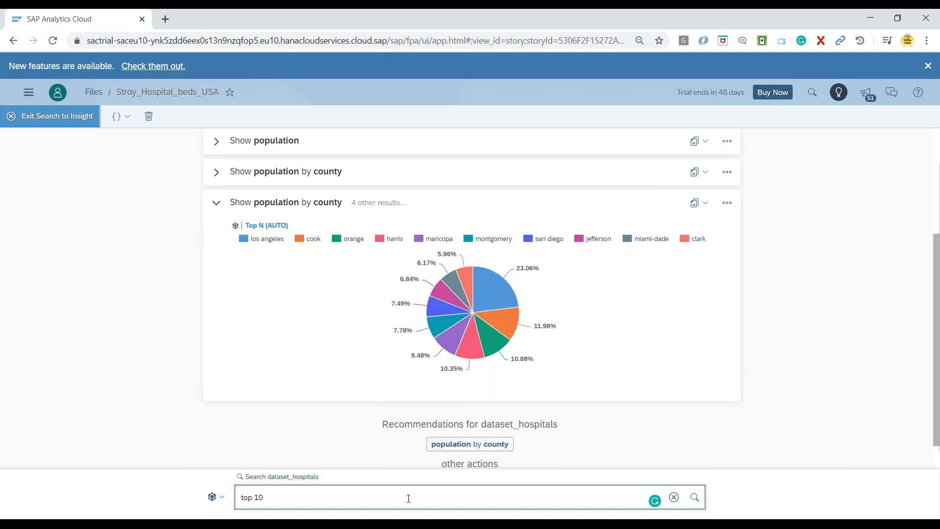
pyautogui.write(' beds per cou')
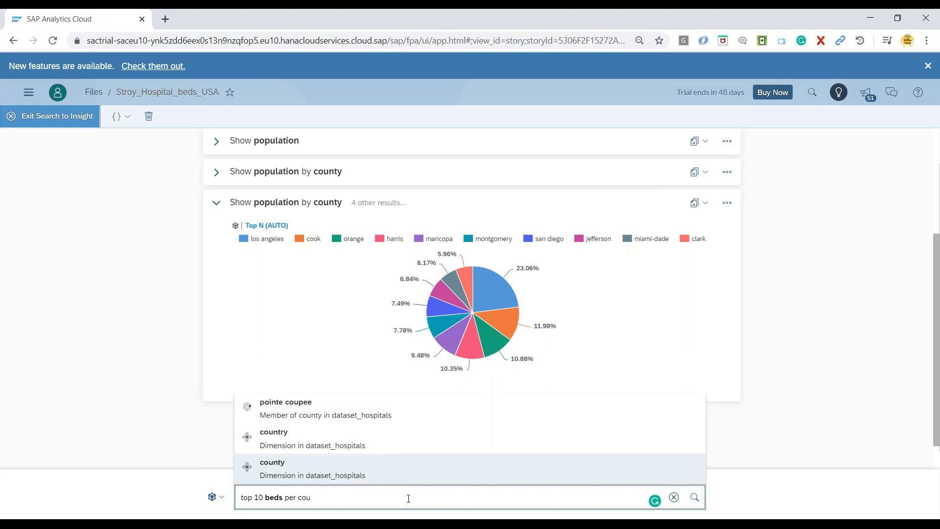
pyautogui.write('nty')
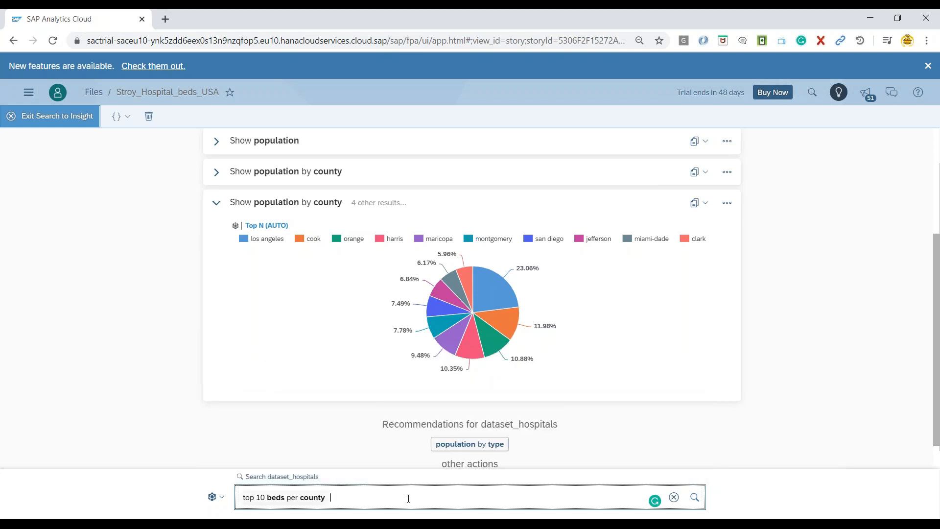
pyautogui.press('Return')
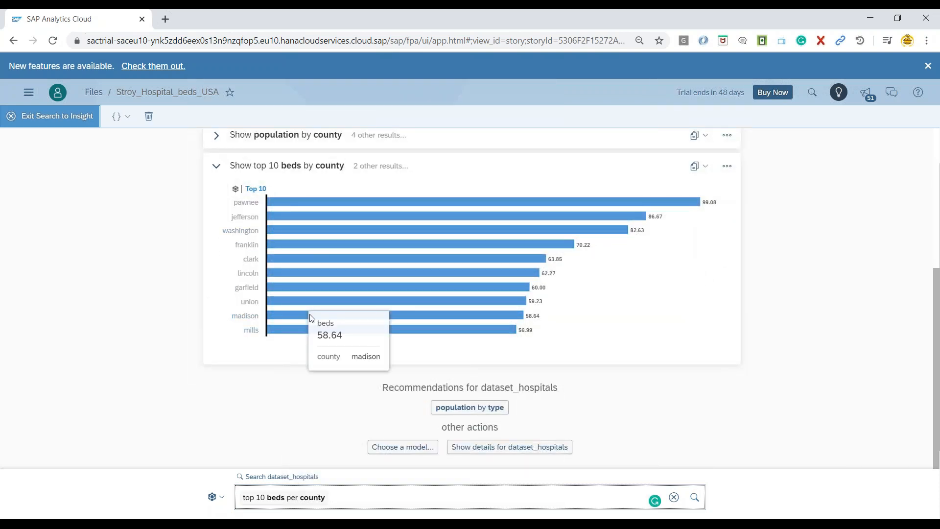
# - Make the question "top 10 beds per county" editable with the text cursor right after "beds"
pyautogui.click(336, 489)
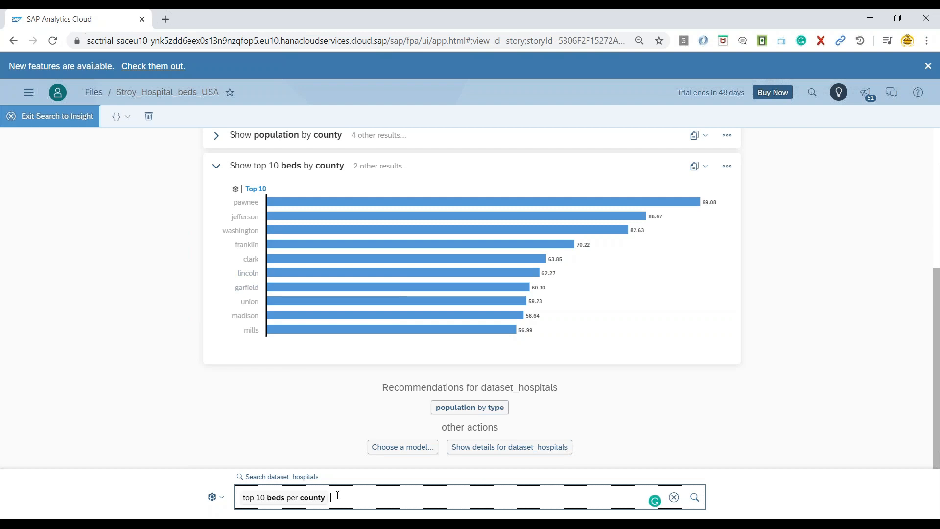
pyautogui.click(281, 501)
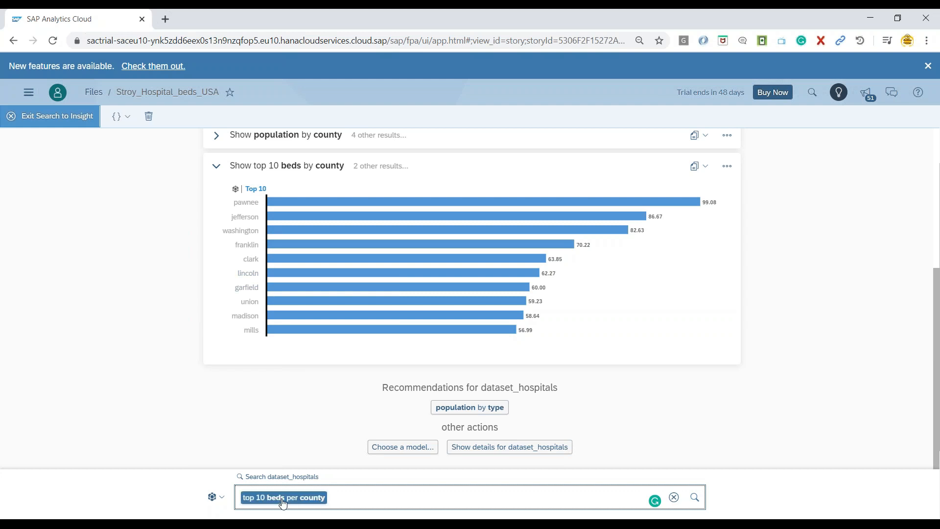
pyautogui.click(293, 500)
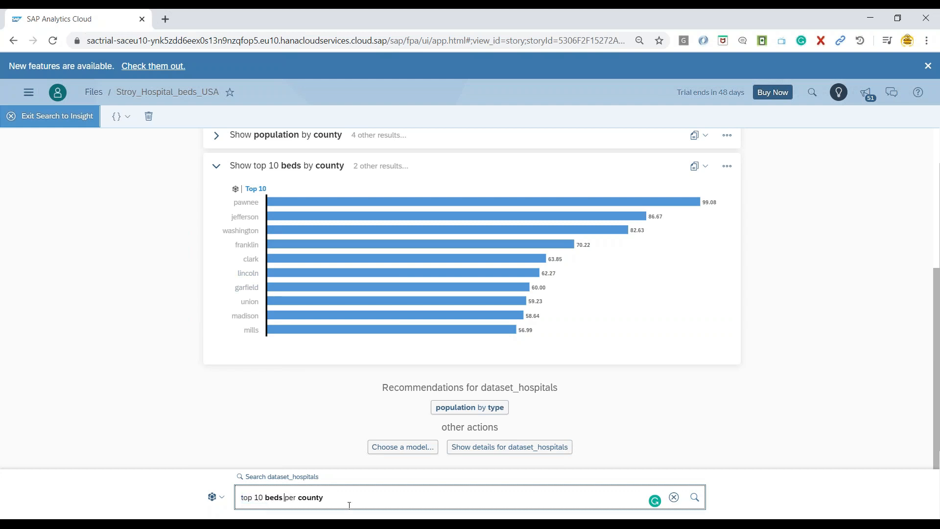
pyautogui.write('valu')
pyautogui.write('e ')
pyautogui.write('icu')
pyautogui.press('BackSpace')
pyautogui.press('BackSpace')
pyautogui.press('BackSpace')
pyautogui.press('BackSpace')
pyautogui.press('BackSpace')
pyautogui.press('BackSpace')
pyautogui.press('BackSpace')
pyautogui.press('BackSpace')
pyautogui.press('BackSpace')
pyautogui.press('BackSpace')
# - Insert "for ICU" after "beds" so the question reads "top 10 beds for ICU per county", and run it
pyautogui.write('for  ')
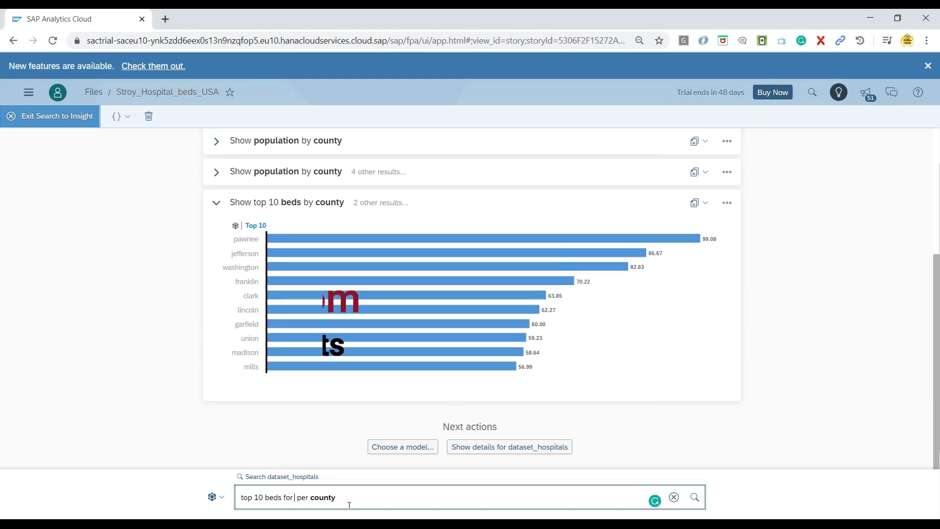
pyautogui.write('icu')
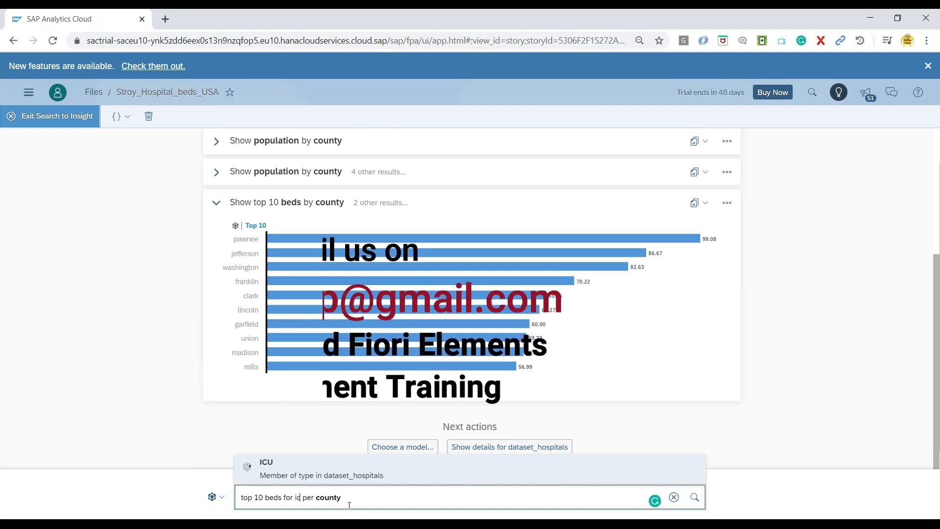
pyautogui.click(349, 505)
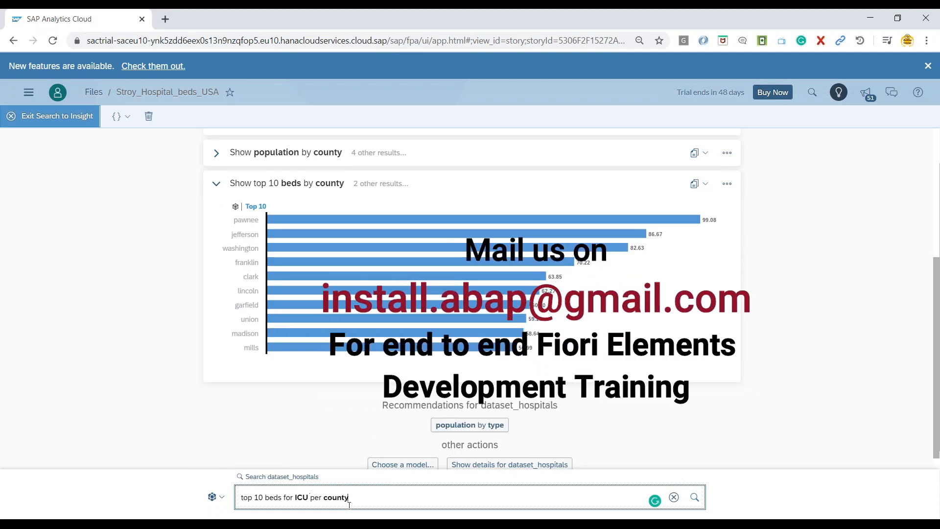
pyautogui.press('Return')
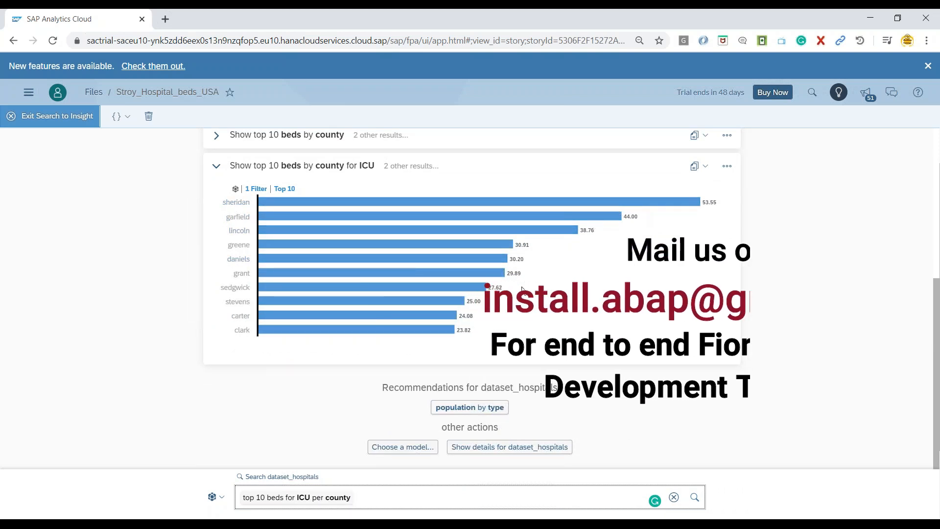
# - Add "as donut" to the end of the ICU beds question and run it
pyautogui.click(367, 497)
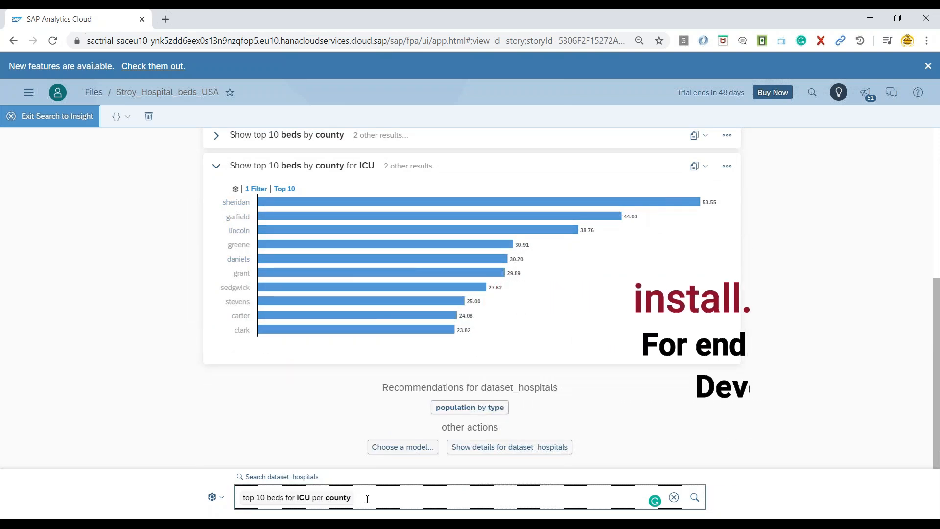
pyautogui.write('as donut')
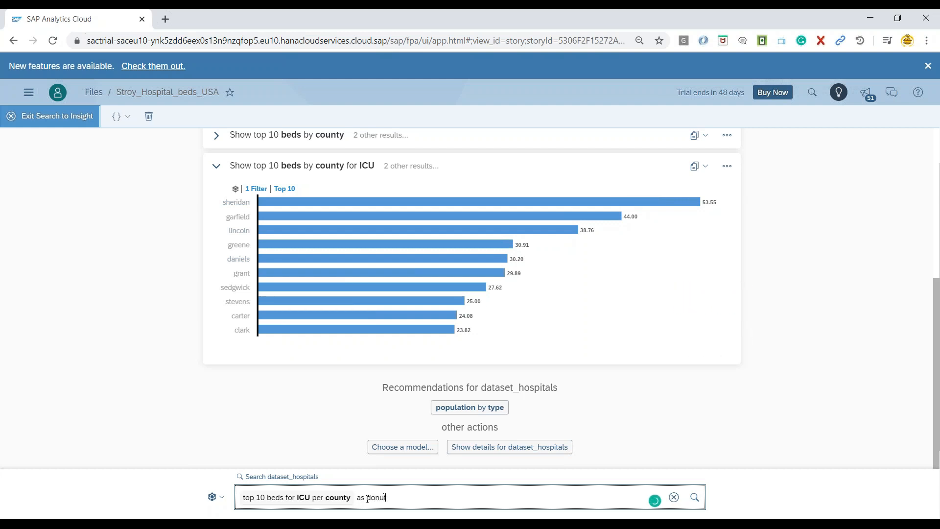
pyautogui.press('Return')
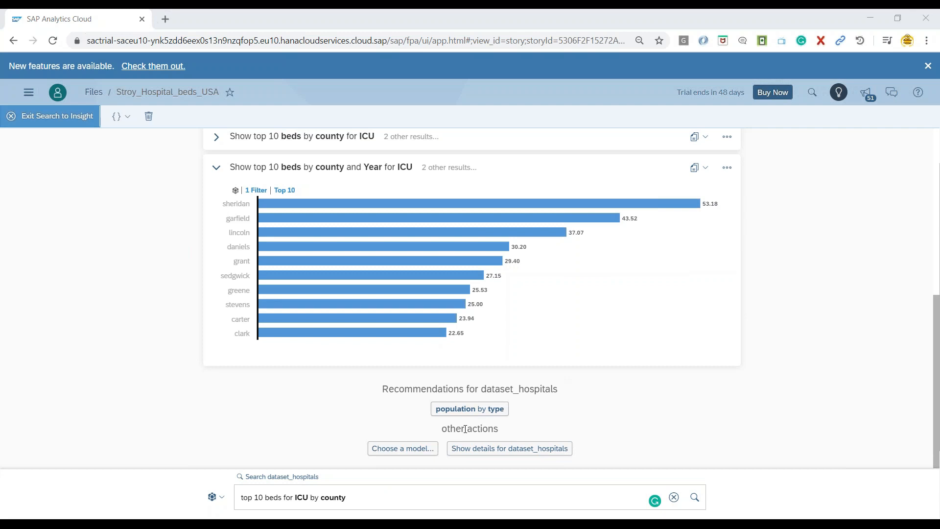
# - Change the question to "top 10 beds for ICU with Year 2020" and run it
pyautogui.click(361, 498)
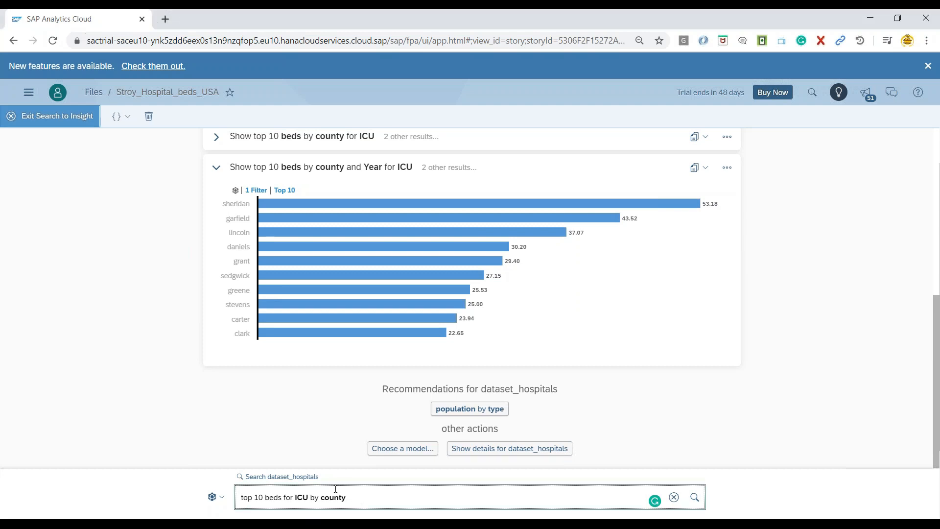
pyautogui.moveTo(311, 497); pyautogui.dragTo(366, 497)
pyautogui.write('with yea')
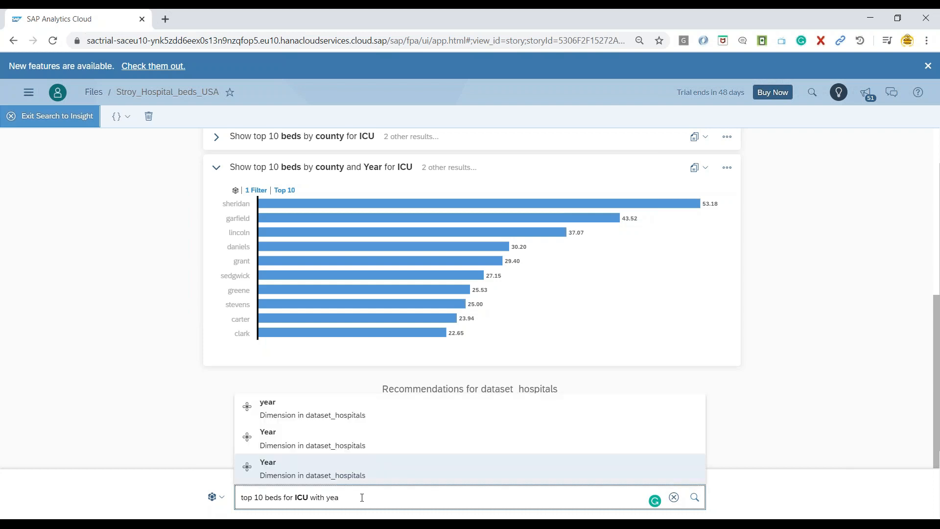
pyautogui.press('Return')
pyautogui.write('2020')
pyautogui.press('Return')
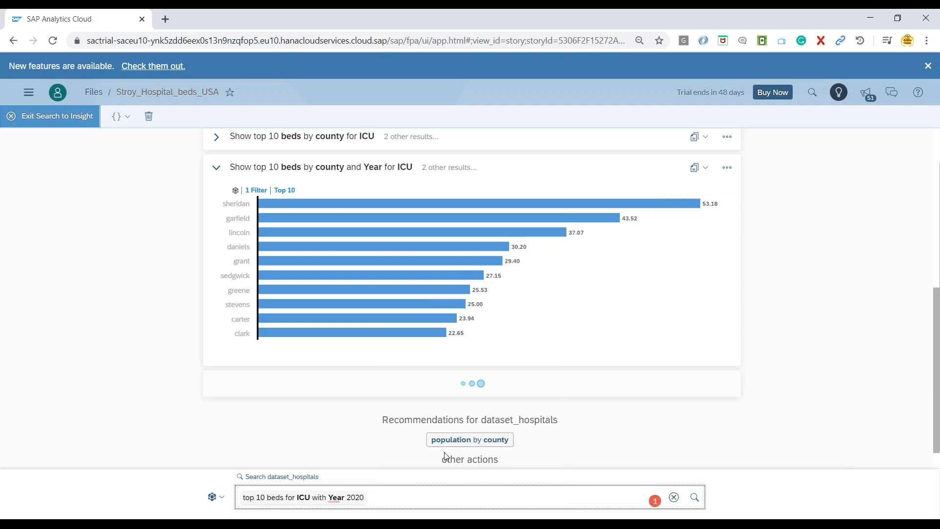
# - Remove "top 10" so the question reads "beds for ICU with Year 2020", and run it
pyautogui.tripleClick(367, 497)
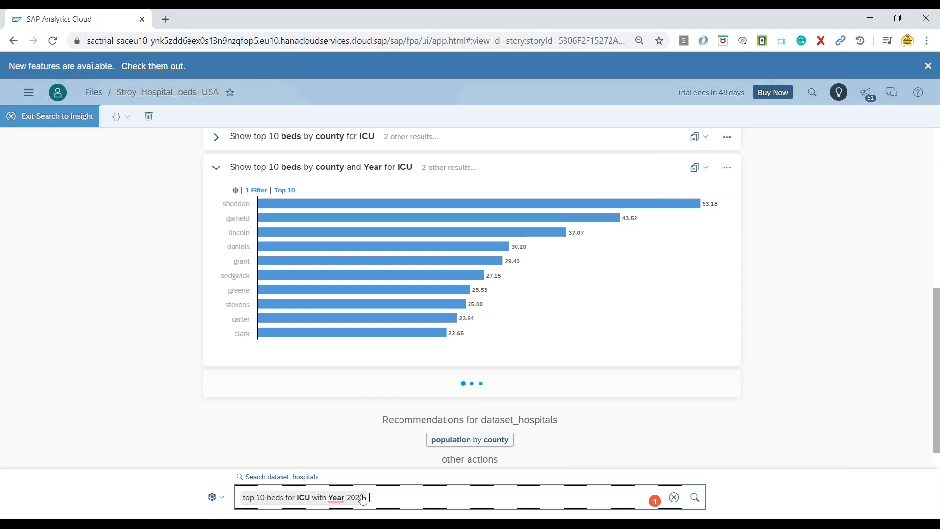
pyautogui.click(268, 497)
pyautogui.moveTo(266, 497); pyautogui.dragTo(241, 498)
pyautogui.press('BackSpace')
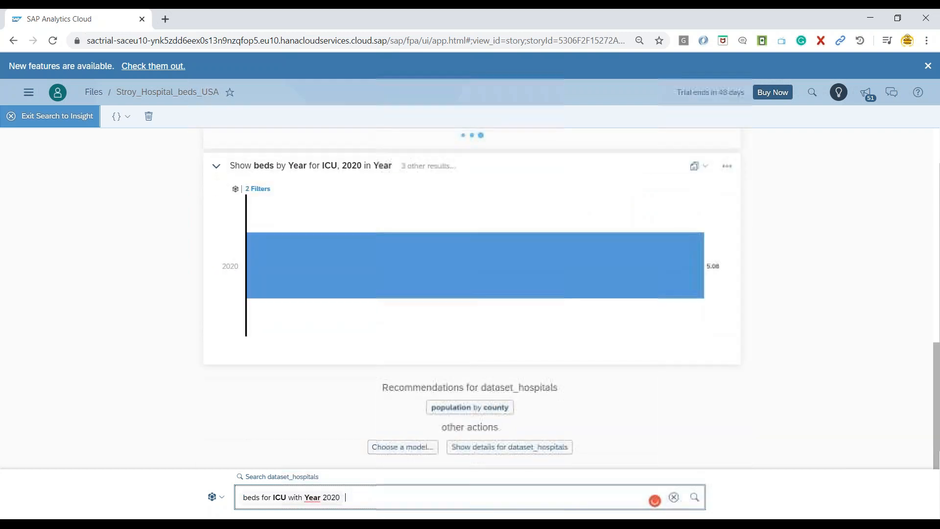
# - Change the question to "beds with Year after 2017" and run it
pyautogui.moveTo(440, 272)
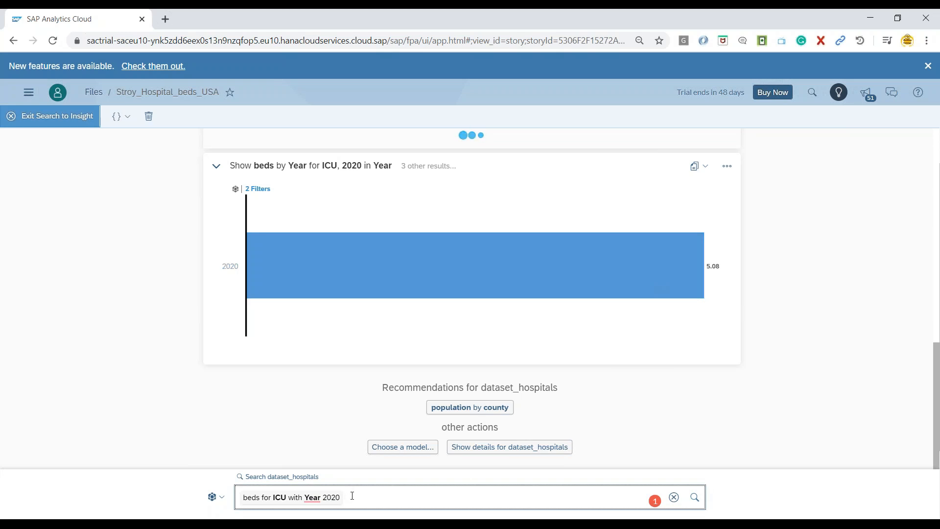
pyautogui.write('d before')
pyautogui.press('Return')
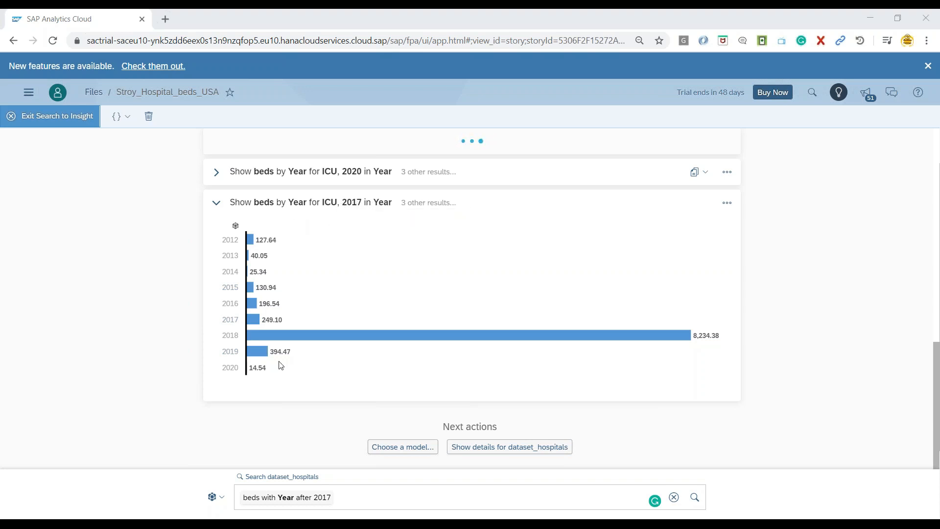
# - Run the question as "beds with Year in 2020" and switch its answer to the alternative result "Show beds by Year"
pyautogui.click(340, 499)
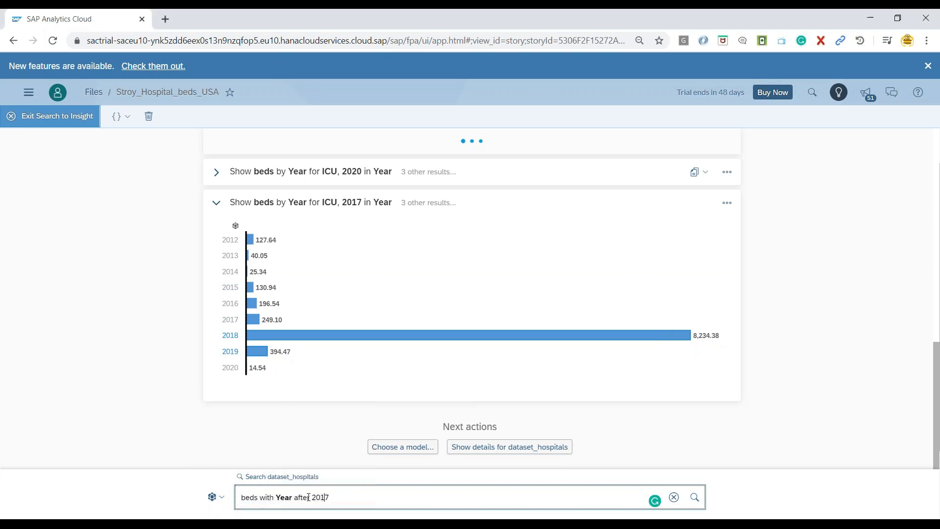
pyautogui.moveTo(295, 495); pyautogui.dragTo(413, 495)
pyautogui.press('BackSpace')
pyautogui.write('in 2020')
pyautogui.press('Return')
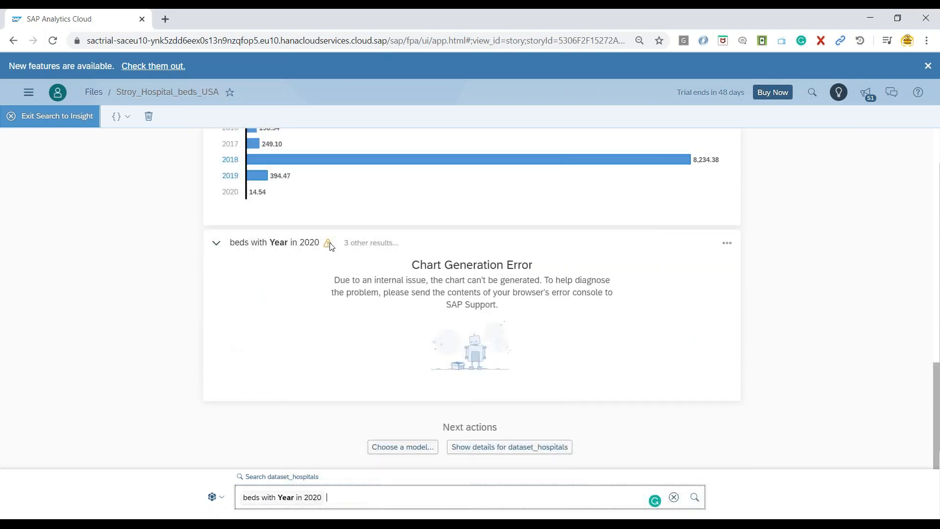
pyautogui.click(355, 245)
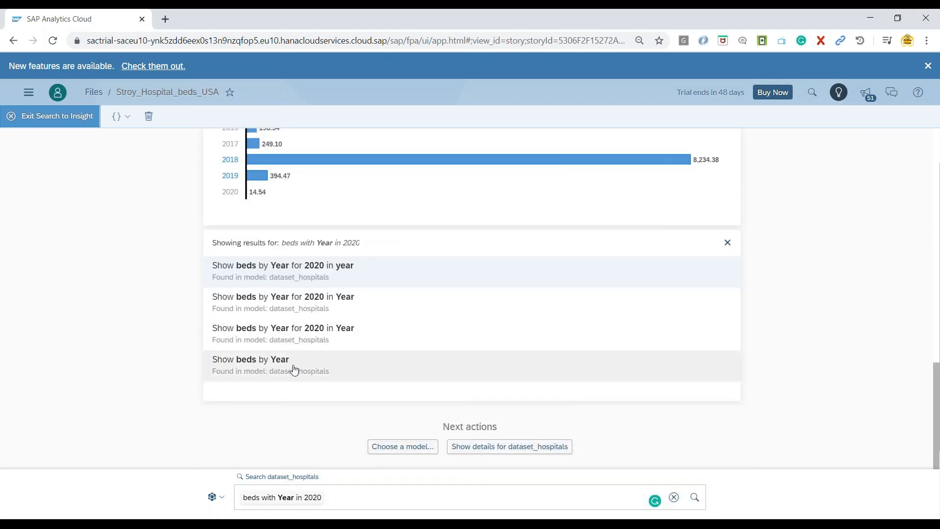
pyautogui.click(265, 368)
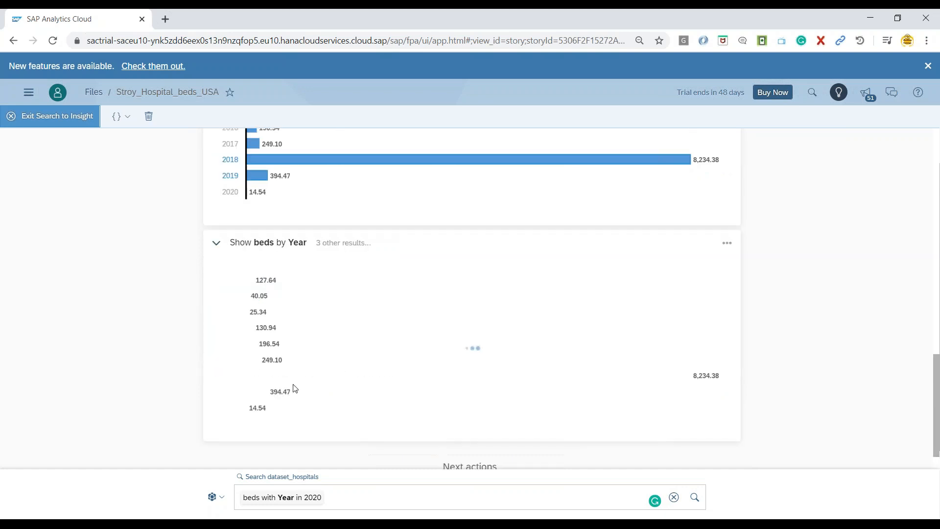
# - Add "as pie" to the end of the 2020 beds question and run it
pyautogui.click(362, 492)
pyautogui.write('as pie')
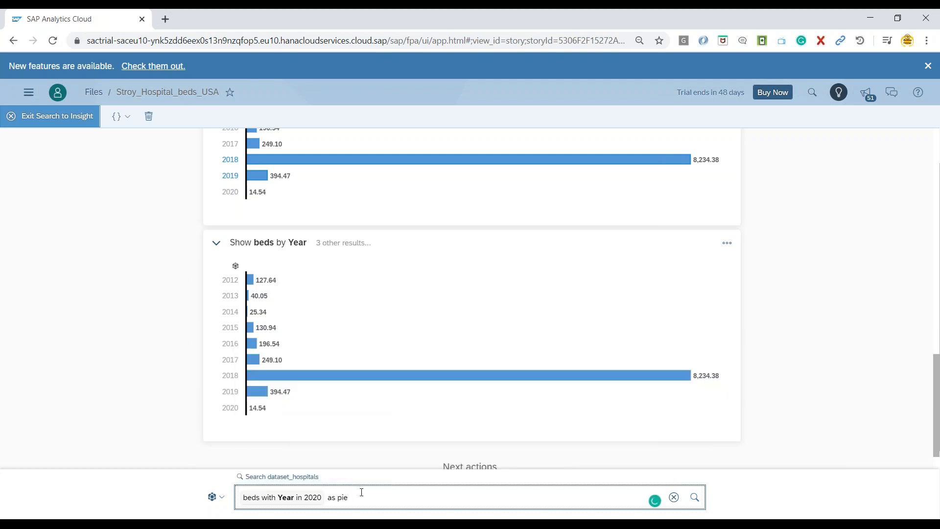
pyautogui.press('Return')
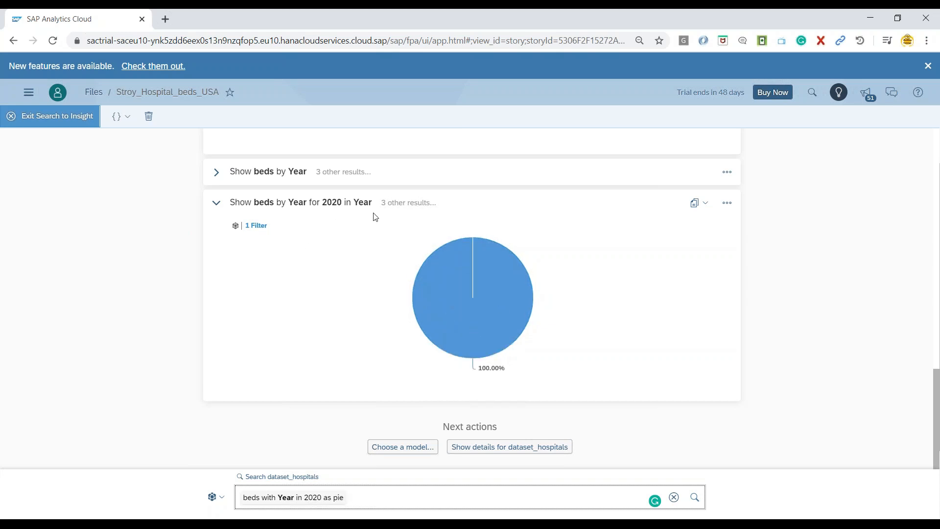
# - Examine the earlier answers, the further actions of the ICU 2017 result and the copy destinations of the ICU 2020 result
pyautogui.moveTo(469, 331)
pyautogui.scroll(10, 392, 325)
pyautogui.scroll(5, 441, 273)
pyautogui.scroll(-10, 440, 273)
pyautogui.click(727, 261)
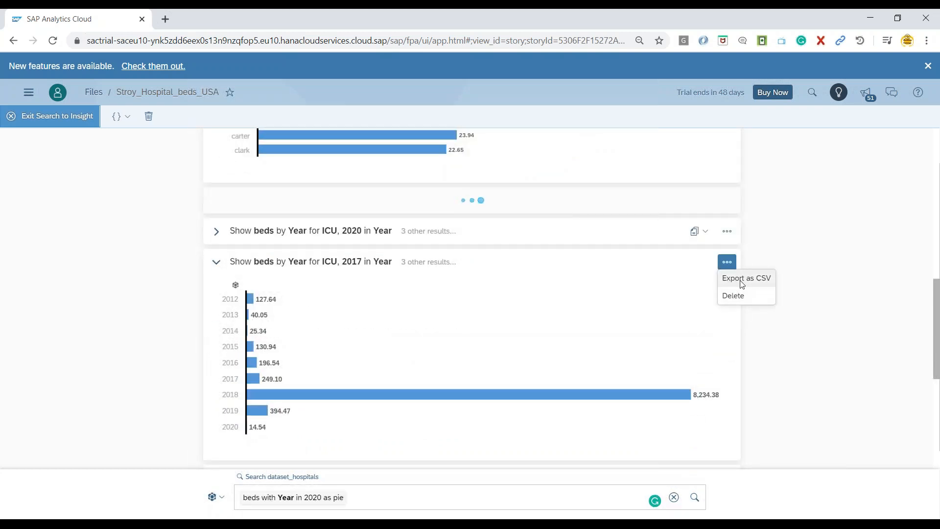
pyautogui.click(699, 231)
pyautogui.click(700, 232)
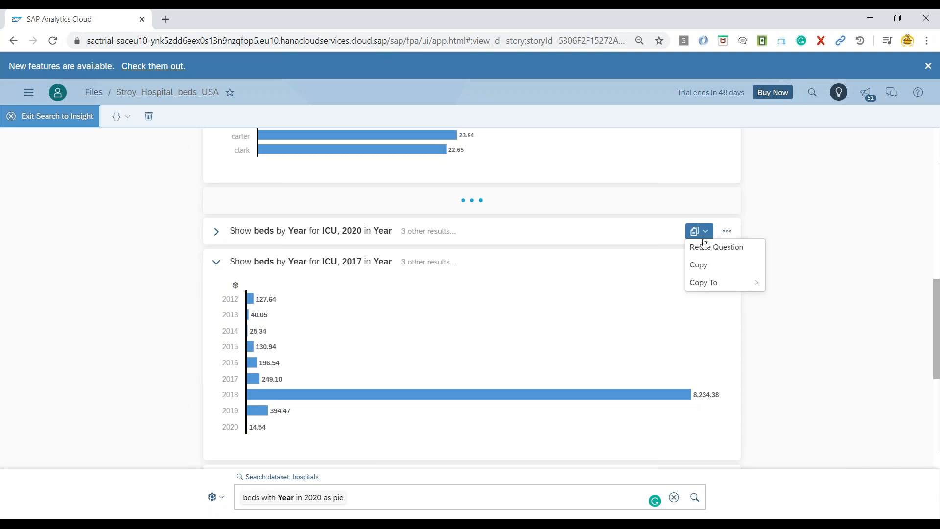
pyautogui.moveTo(708, 285)
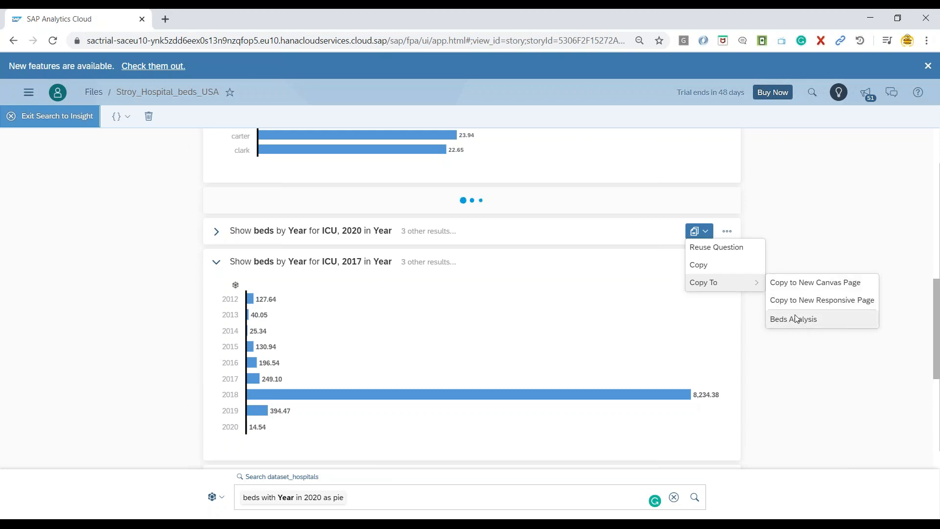
pyautogui.click(640, 336)
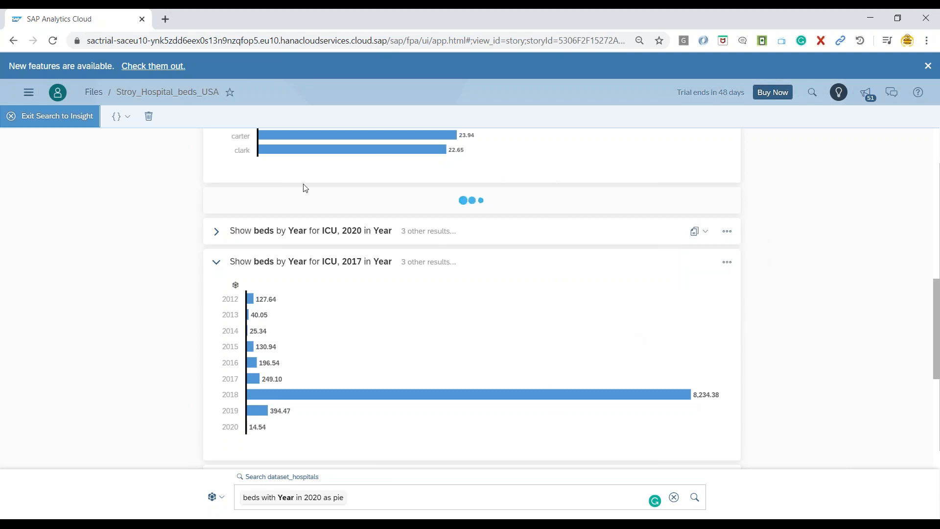